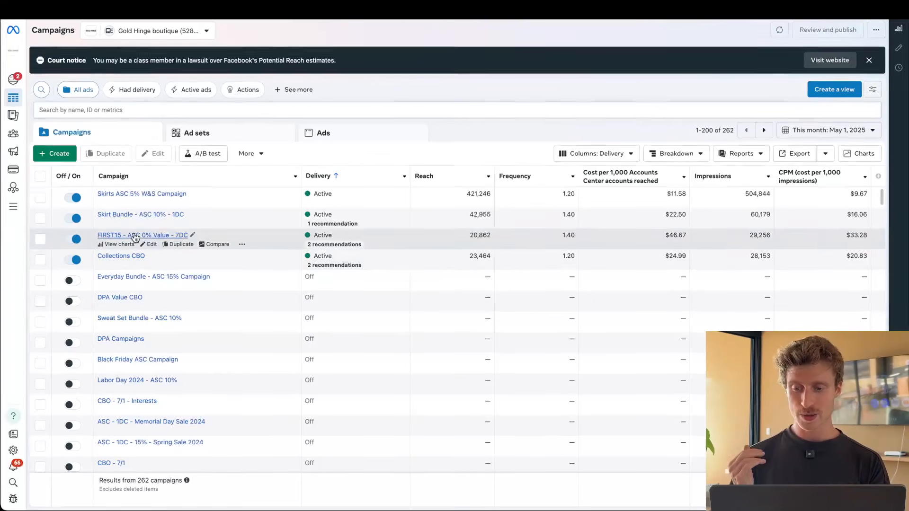
- Start a new ad in the existing FIRST15 - Web 7DC ad set of the FIRST15 - ASC 0% Value - 7DC campaign
click(171, 236)
click(138, 195)
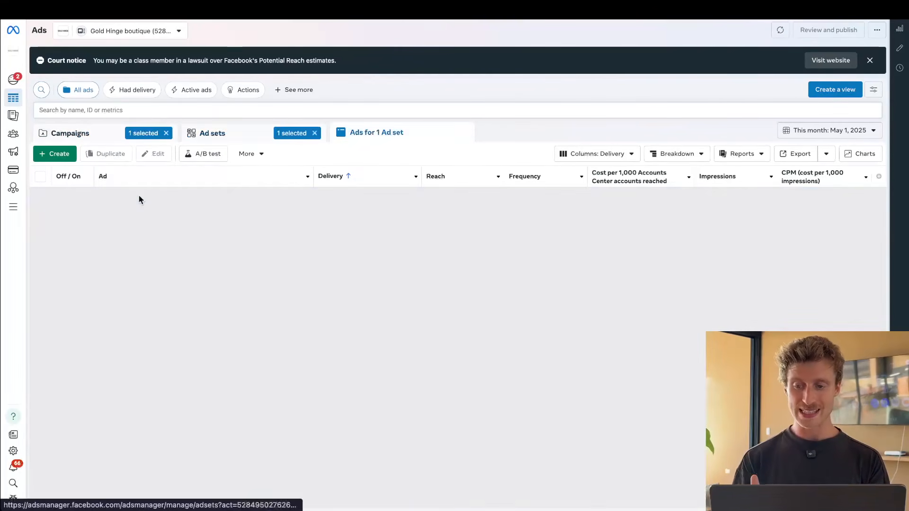
click(60, 154)
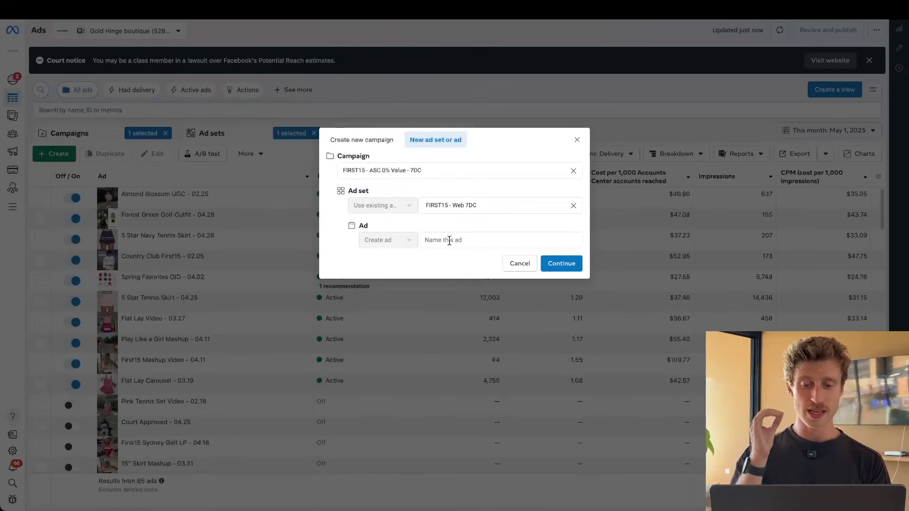
click(450, 241)
click(571, 265)
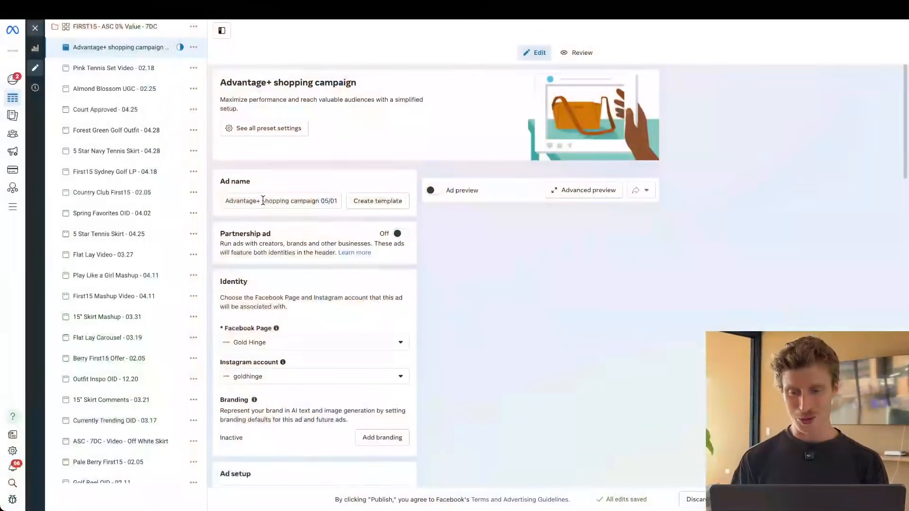
- Name the new ad "Existing post ad"
triple_click(263, 201)
text(Existi)
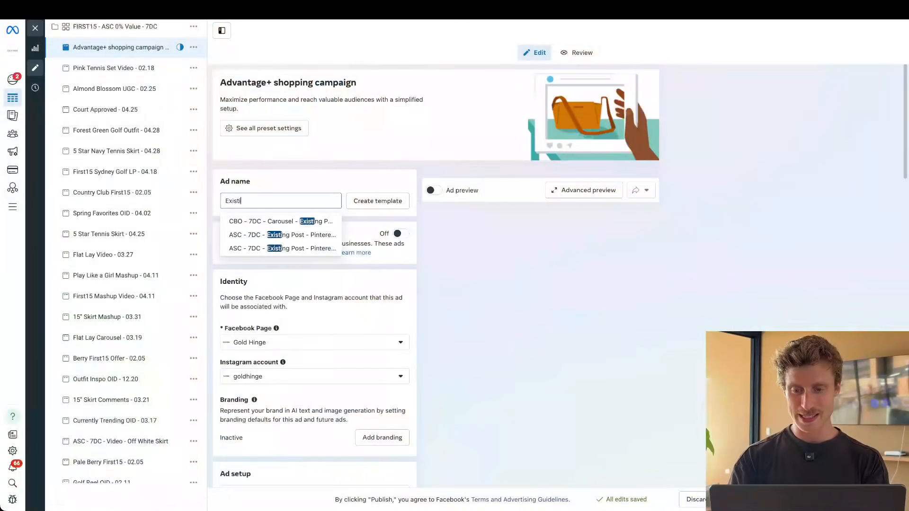
text(ng post ad)
click(268, 248)
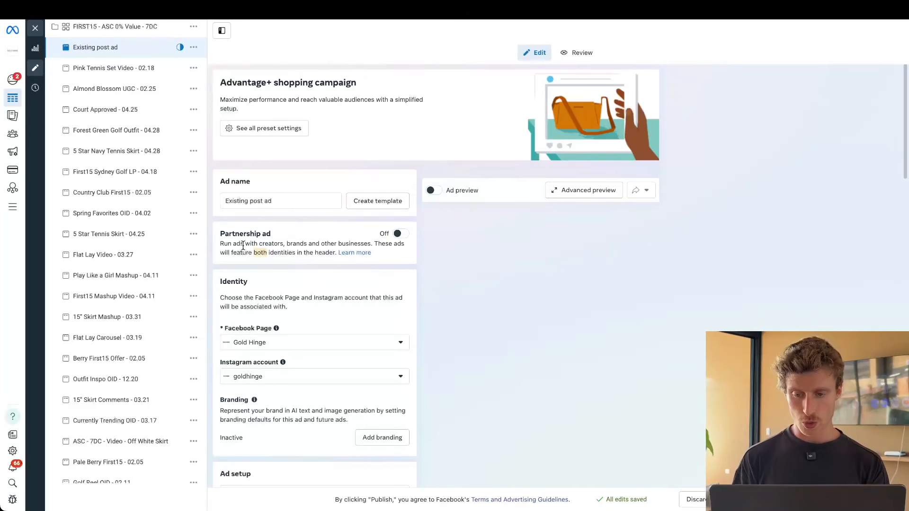
- Set the ad setup to use an existing post instead of creating an ad
triple_click(243, 246)
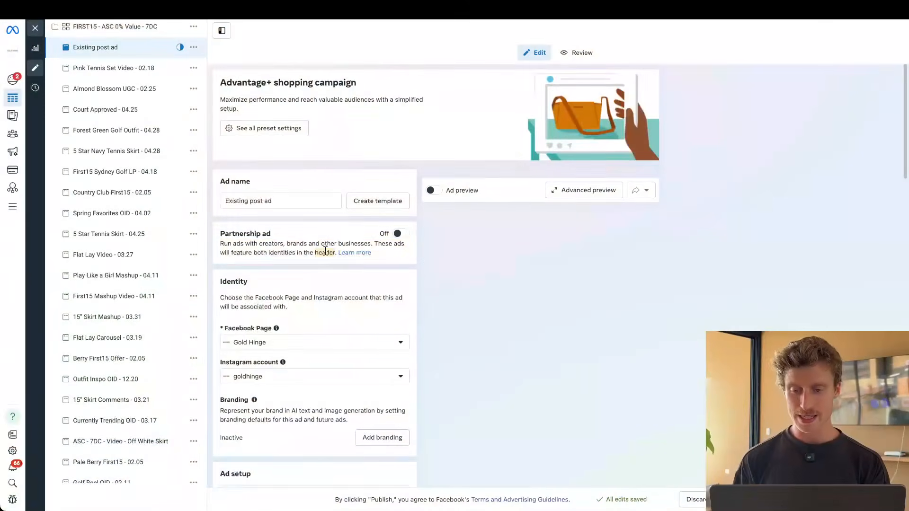
scroll(326, 251, down, 3)
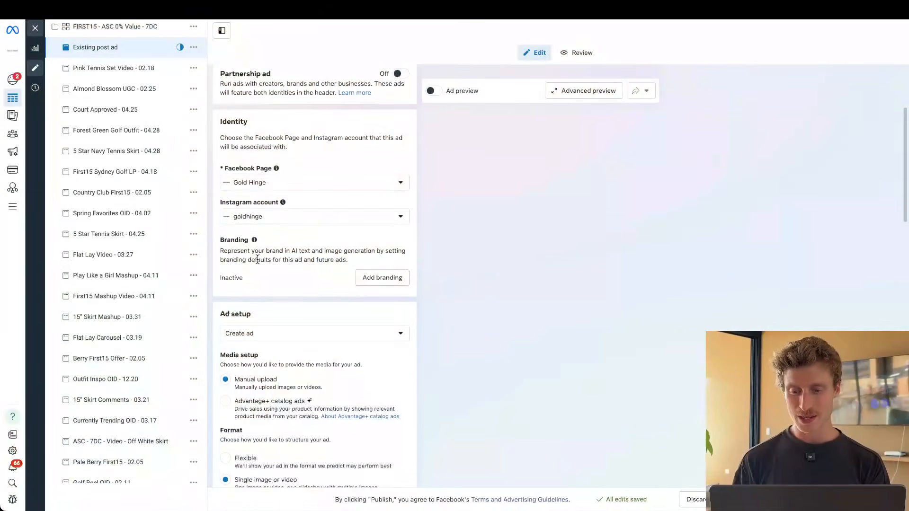
scroll(257, 260, down, 1)
drag(221, 236, 354, 242)
click(379, 242)
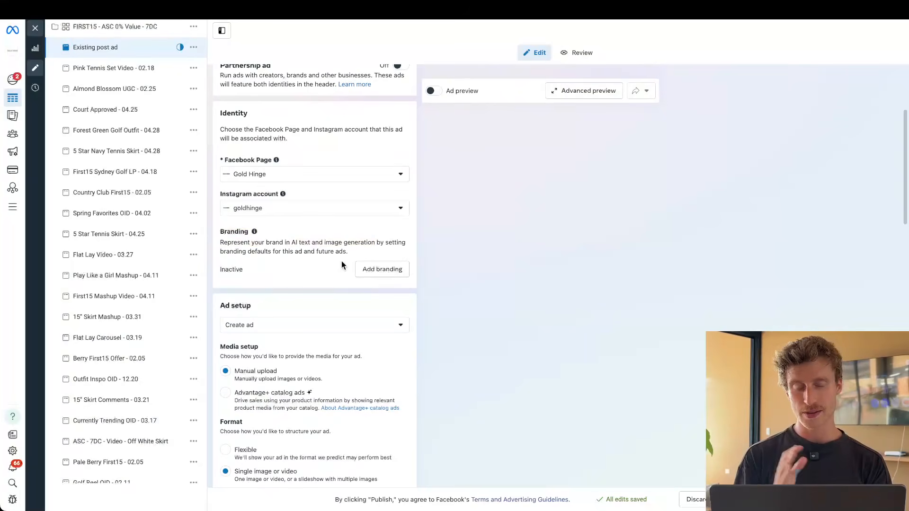
scroll(342, 260, down, 3)
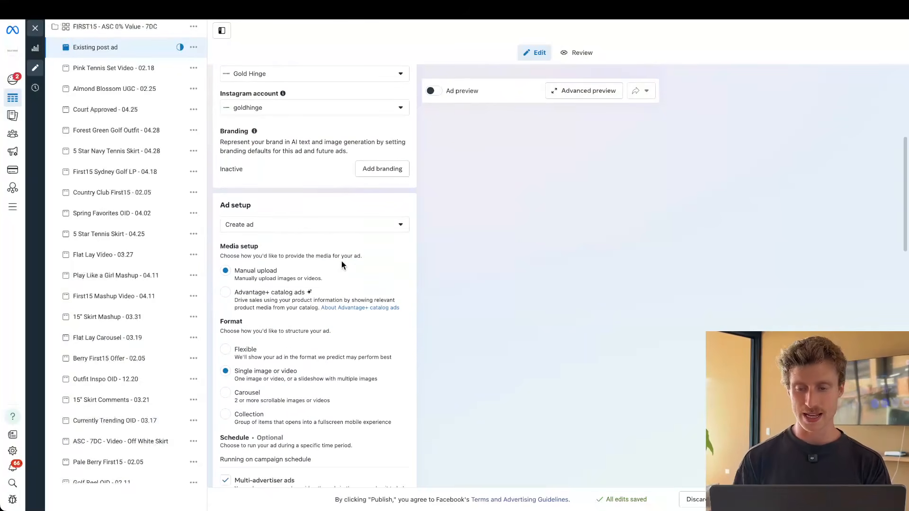
click(258, 228)
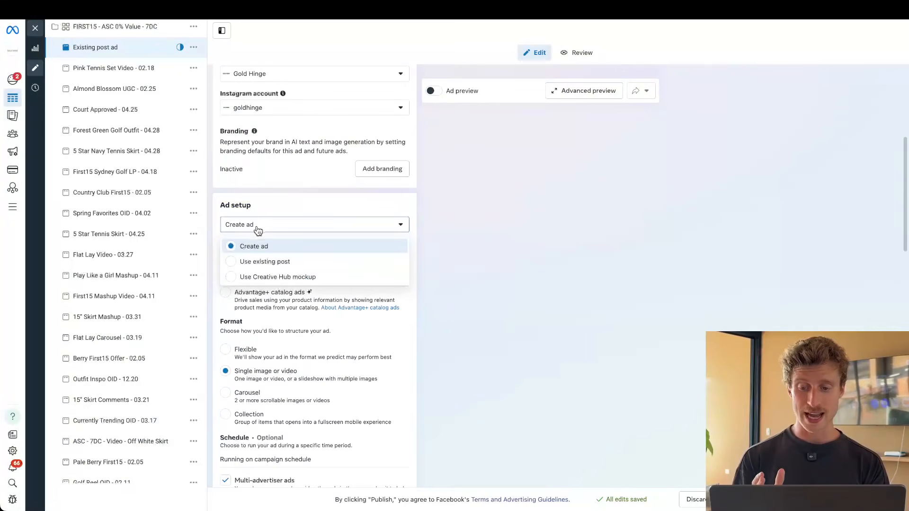
click(257, 265)
- Open the post selection for the ad creative and browse the Facebook, Instagram and partner content posts
scroll(263, 307, down, 8)
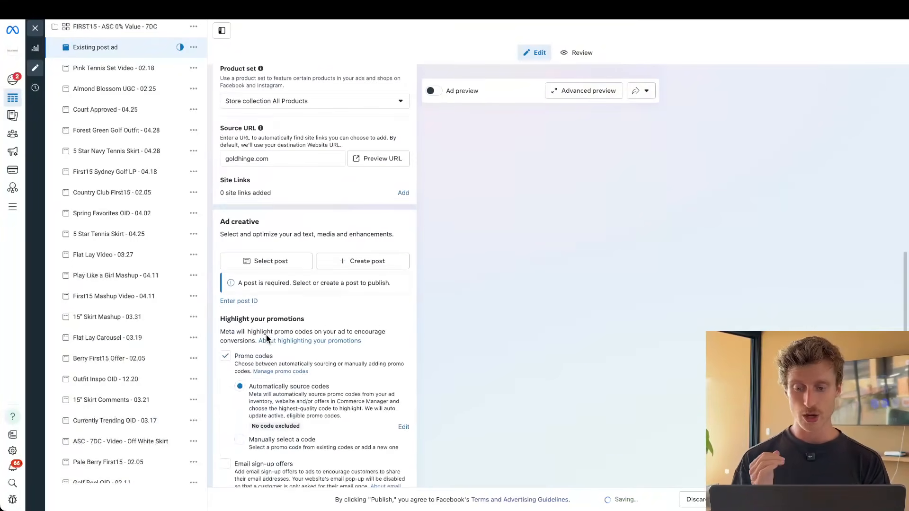
click(256, 263)
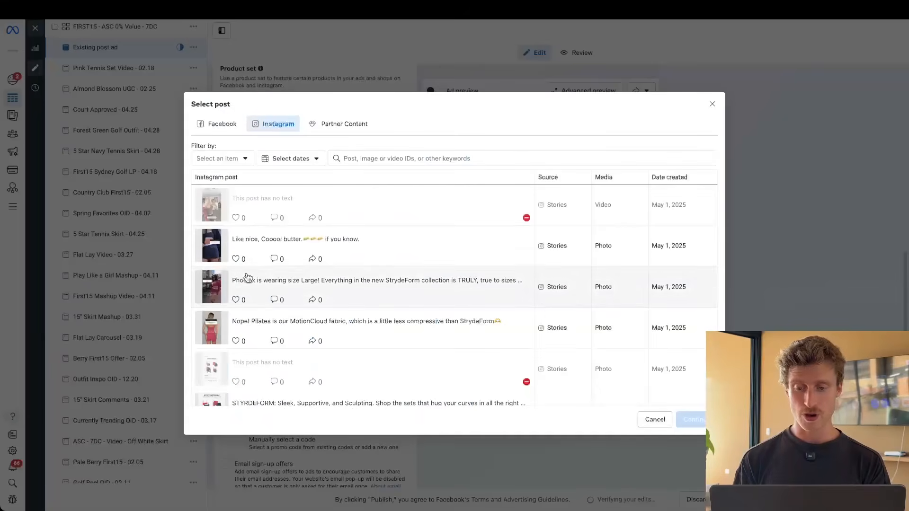
click(225, 126)
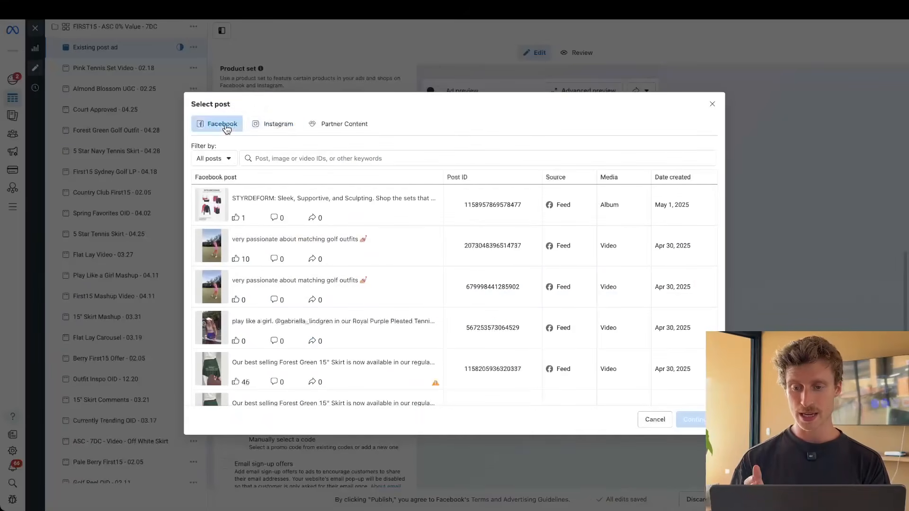
click(277, 125)
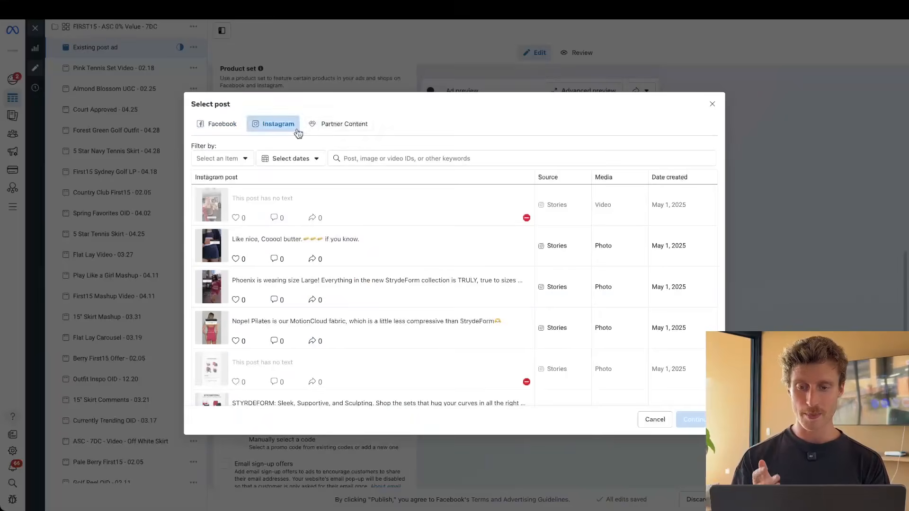
click(334, 125)
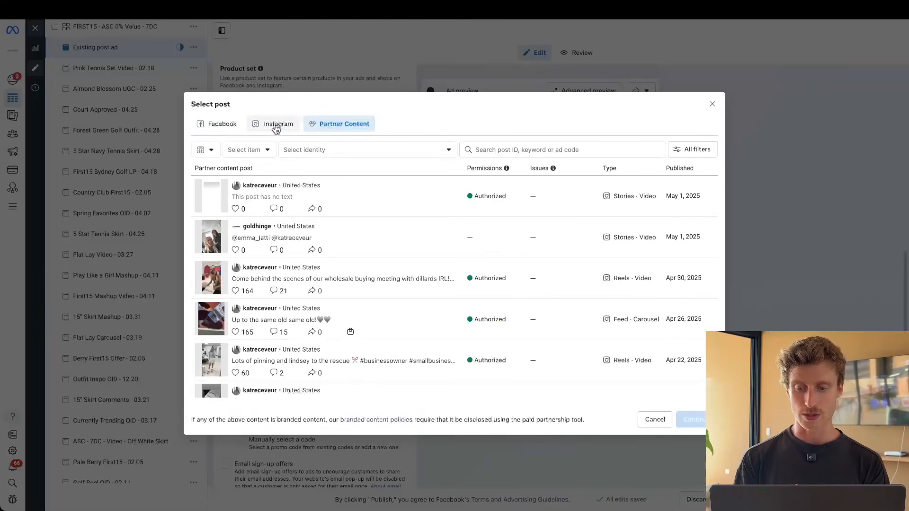
scroll(319, 311, down, 10)
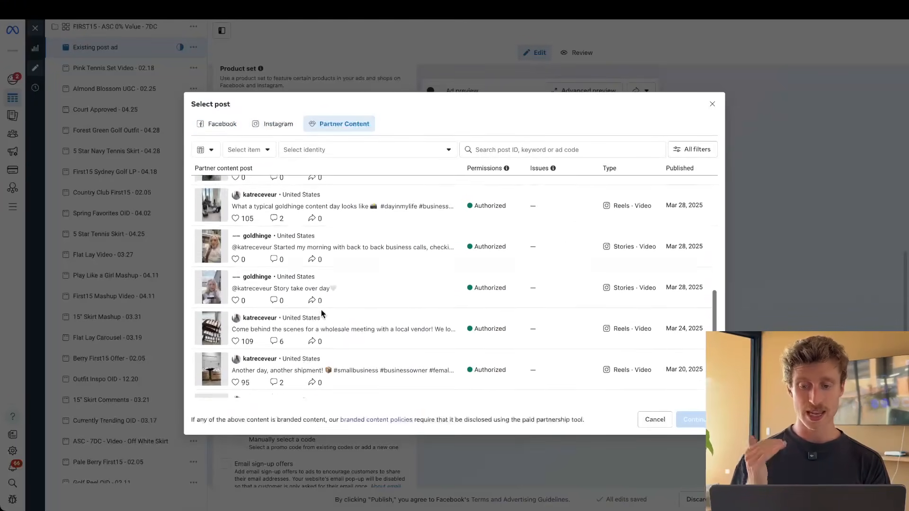
scroll(318, 311, up, 10)
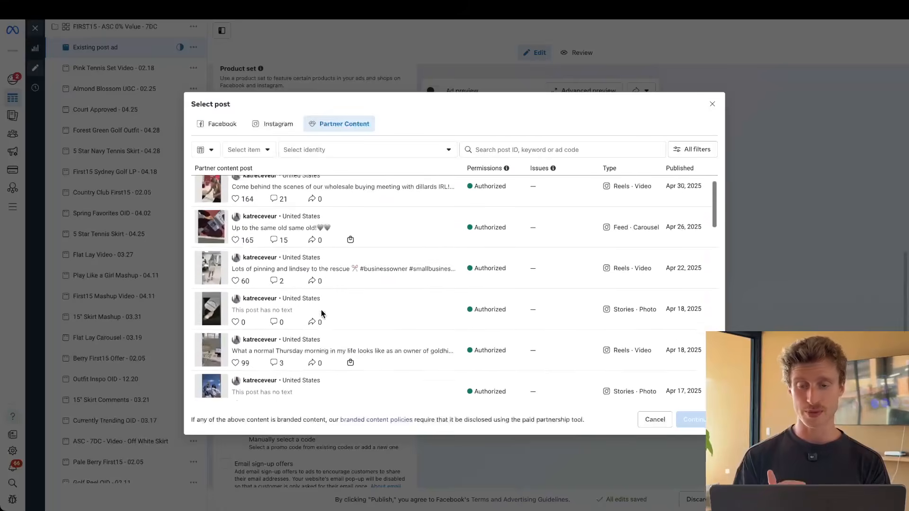
- Choose the Instagram story photo post "Like nice, Cooool butter. if you know." as the ad creative
click(271, 123)
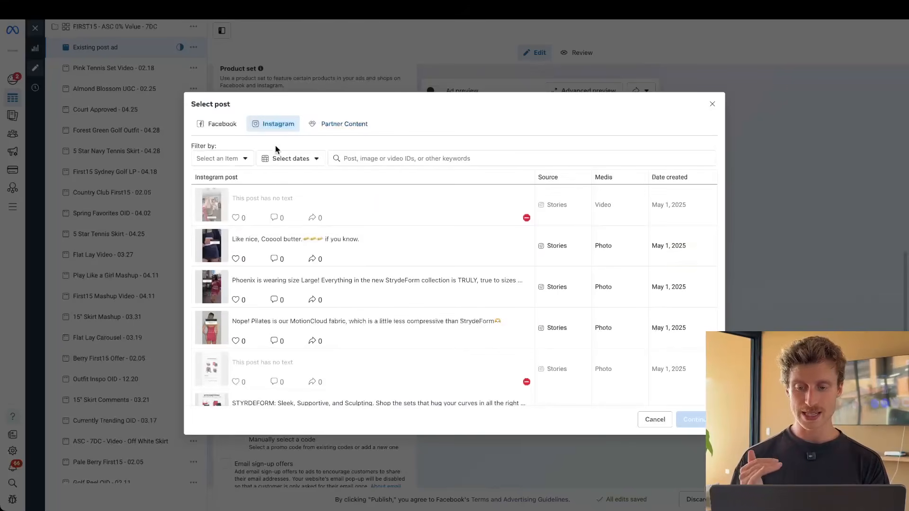
click(273, 249)
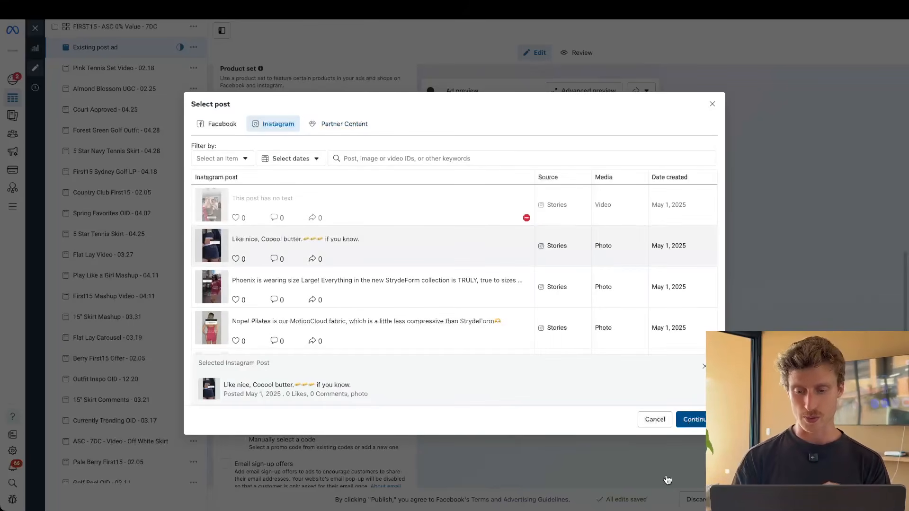
click(692, 419)
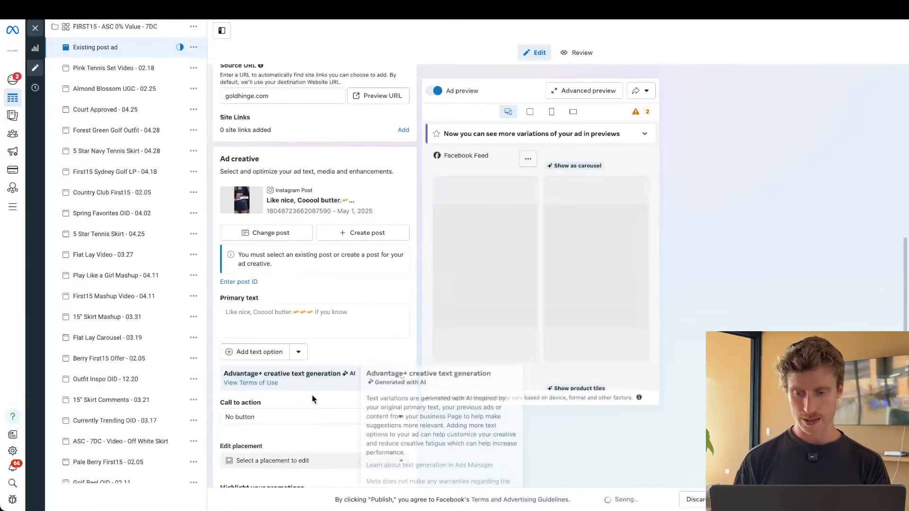
- Add a second primary text option reading "adsfasdf"
scroll(316, 319, down, 1)
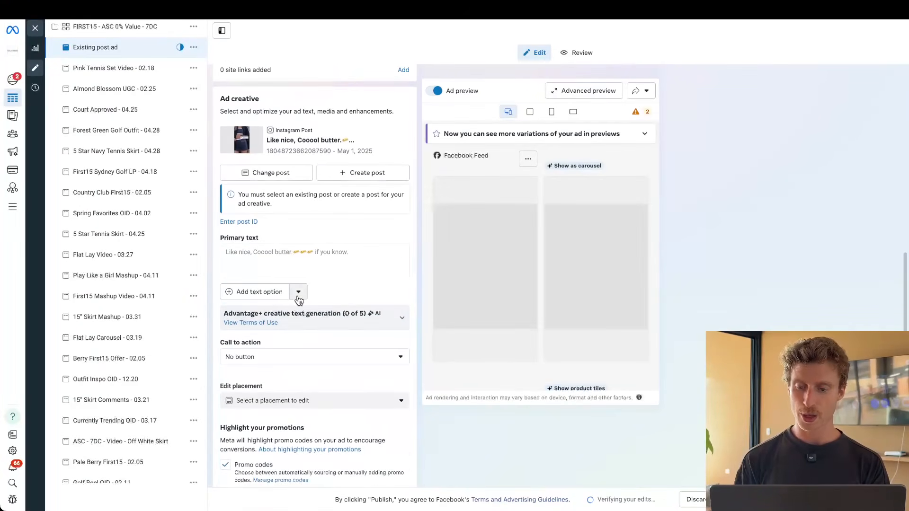
click(263, 293)
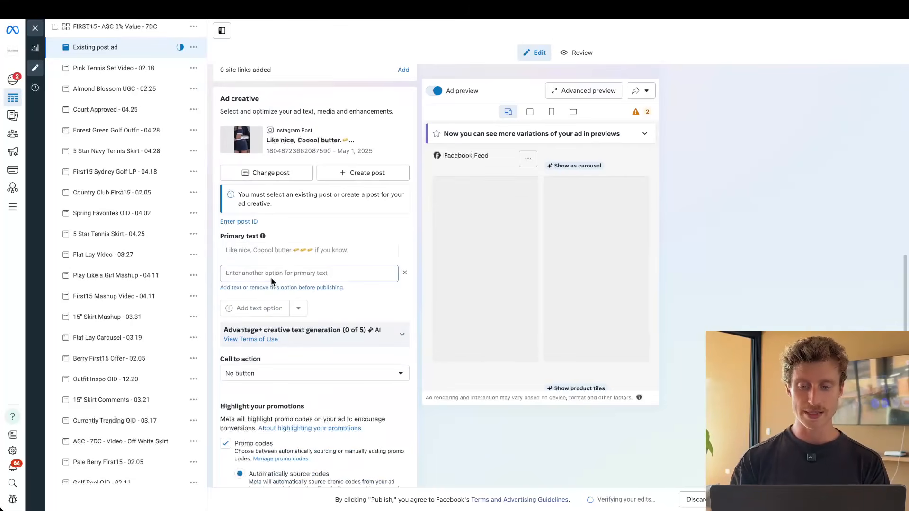
text(adsfasdf)
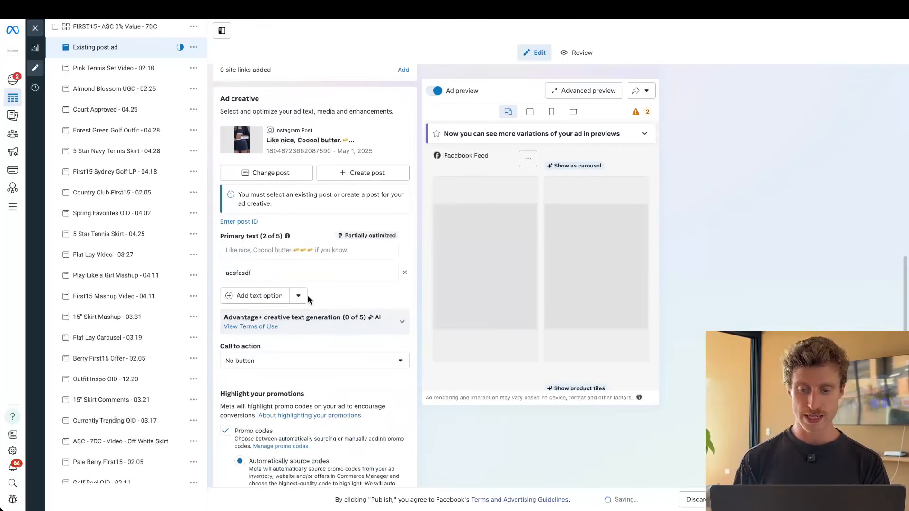
- Copy the previously used "Look and feel your best everyday of the week in Gold Hinge" text and add it as another primary text option
click(298, 296)
click(274, 319)
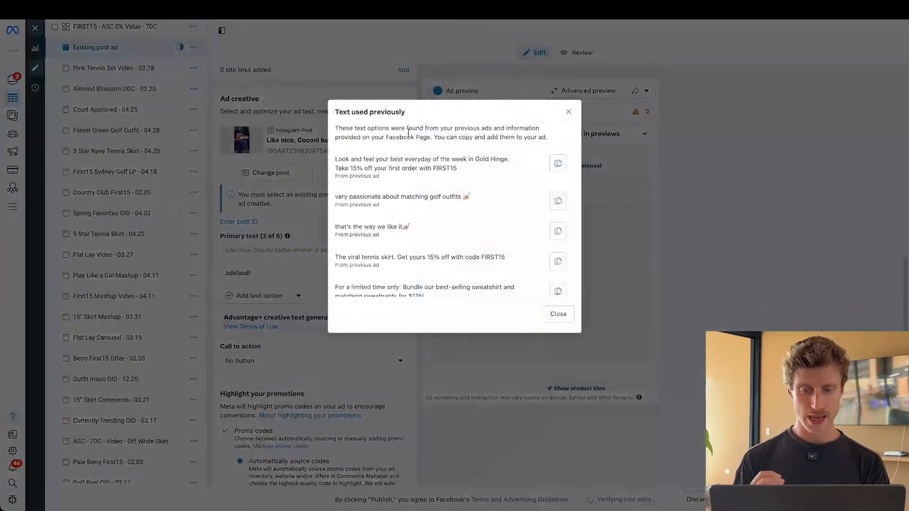
click(558, 163)
click(558, 314)
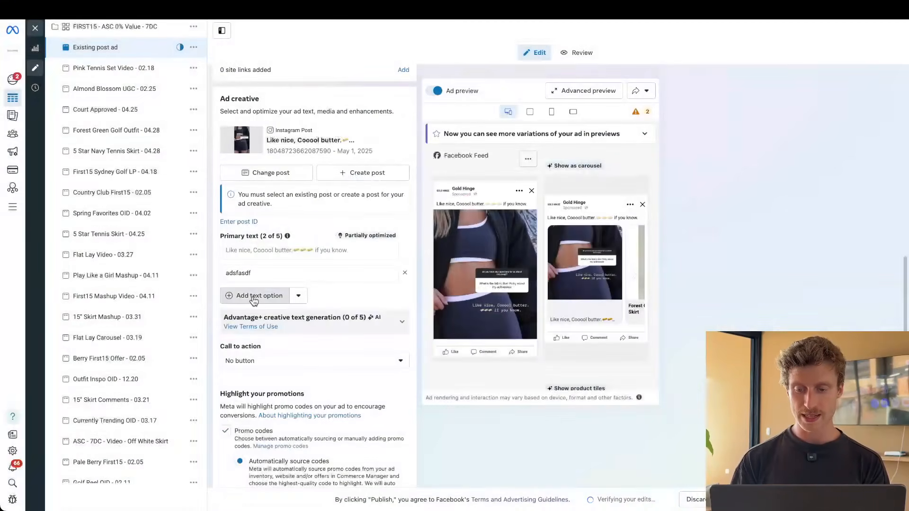
click(256, 296)
key(ctrl+v)
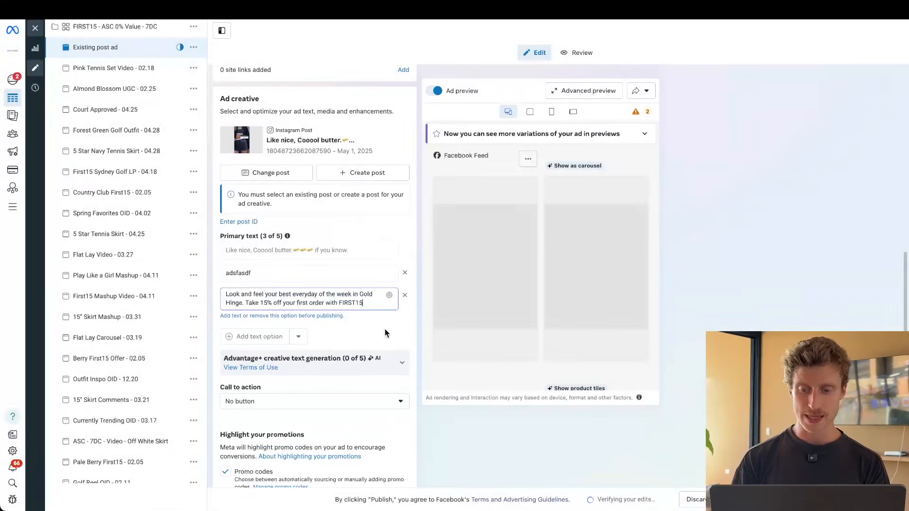
click(369, 336)
- Review the AI-generated variations under Advantage+ creative text generation without applying any, and collapse the section again
scroll(355, 377, down, 3)
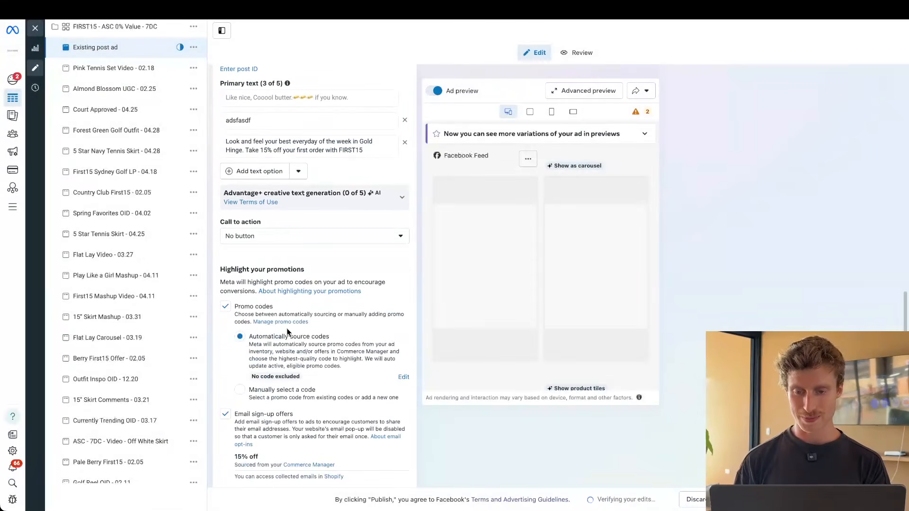
click(296, 209)
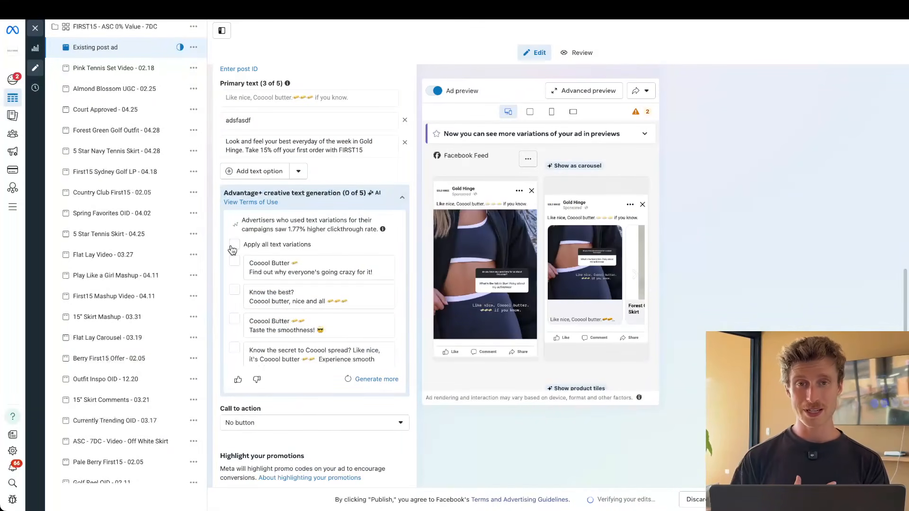
scroll(231, 247, down, 1)
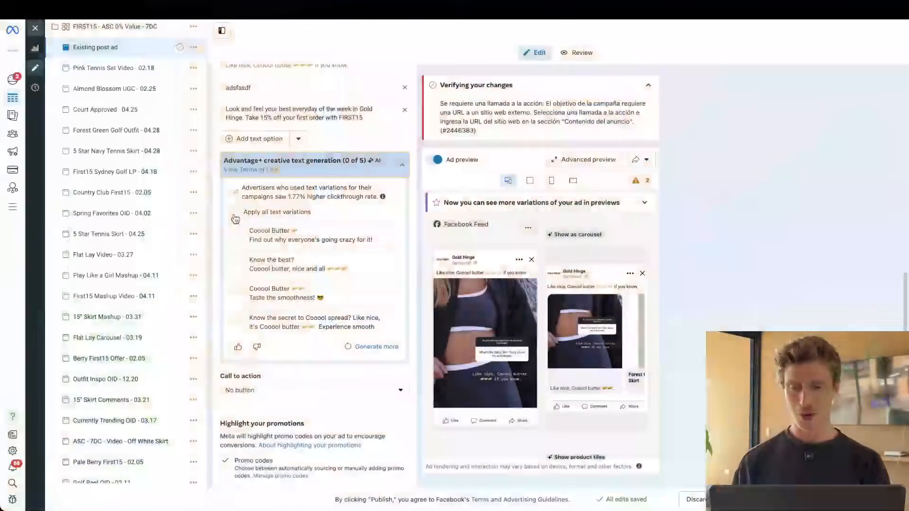
click(331, 175)
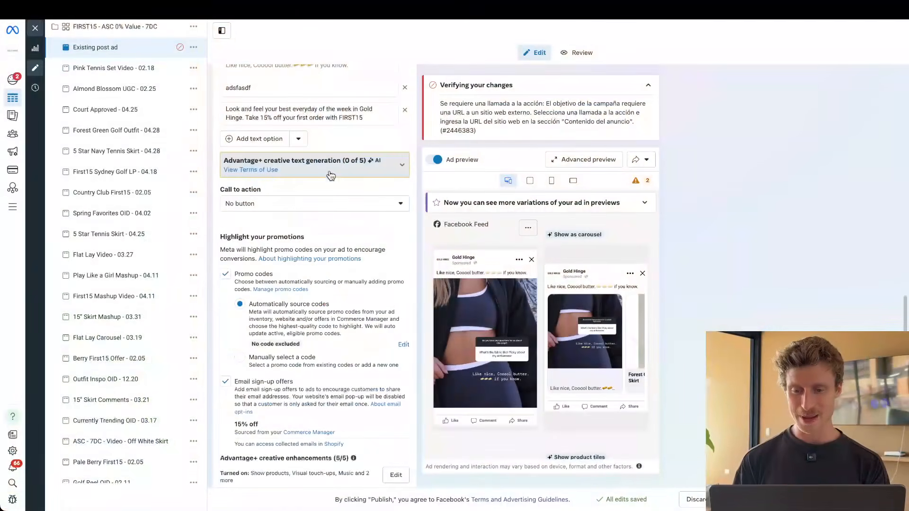
- Set the ad's call to action to Shop now
click(276, 204)
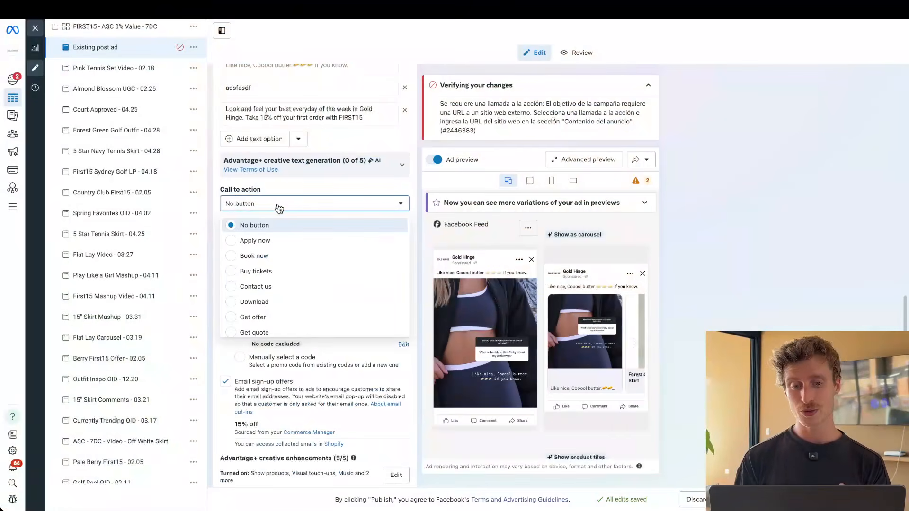
scroll(276, 284, down, 10)
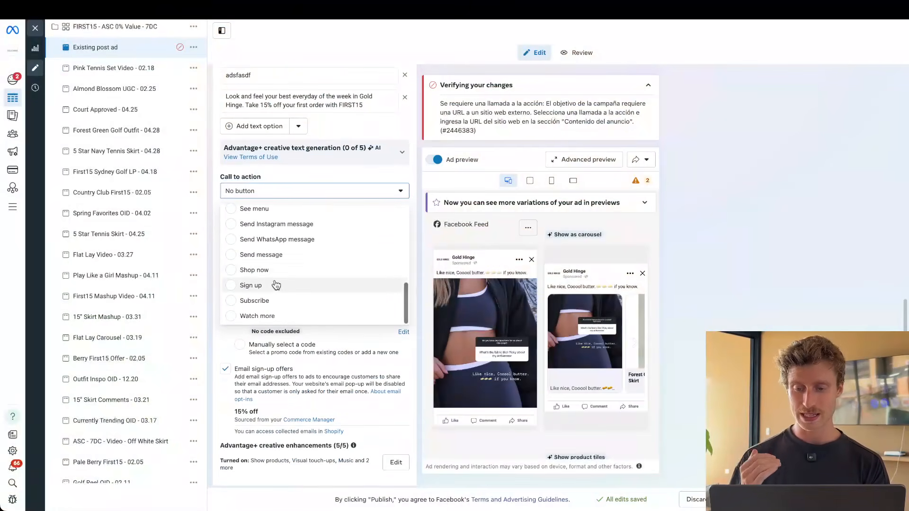
click(268, 271)
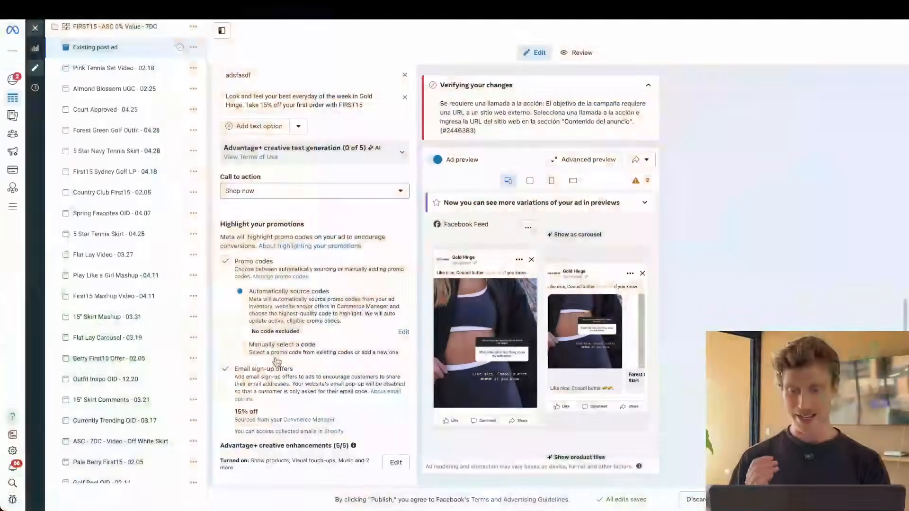
- Review the promo code sourcing and email sign-up offer settings under Highlight your promotions
scroll(324, 310, down, 2)
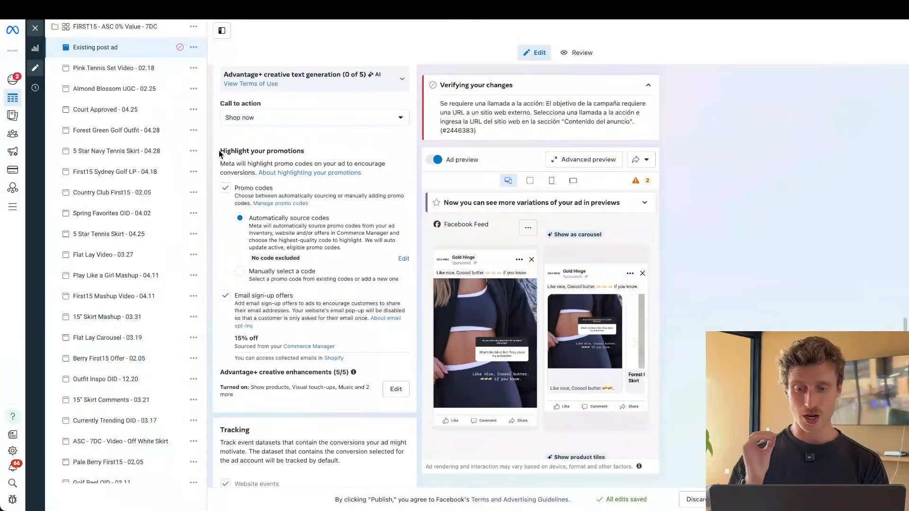
drag(220, 154, 322, 156)
triple_click(222, 166)
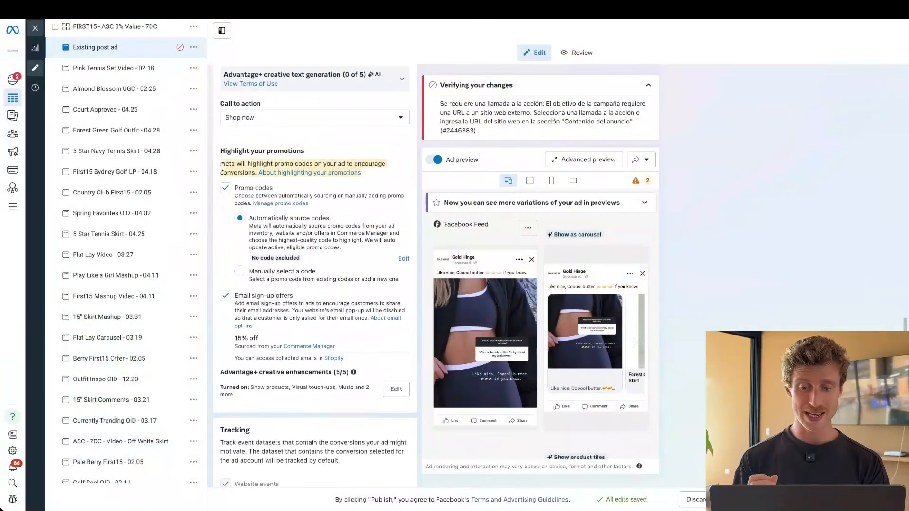
drag(250, 218, 331, 221)
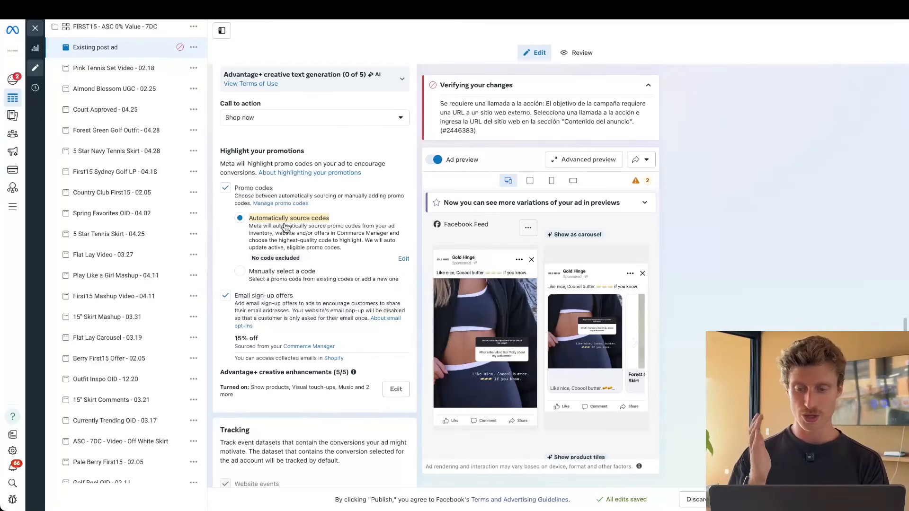
scroll(292, 303, down, 2)
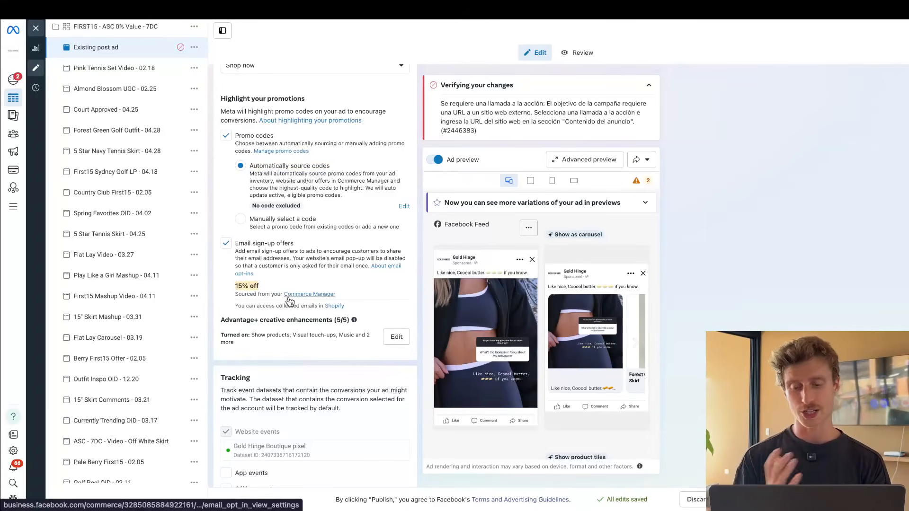
- Preview the Show products examples in the Advantage+ creative enhancements, turn off the Music enhancement, and save the selection
scroll(290, 302, down, 5)
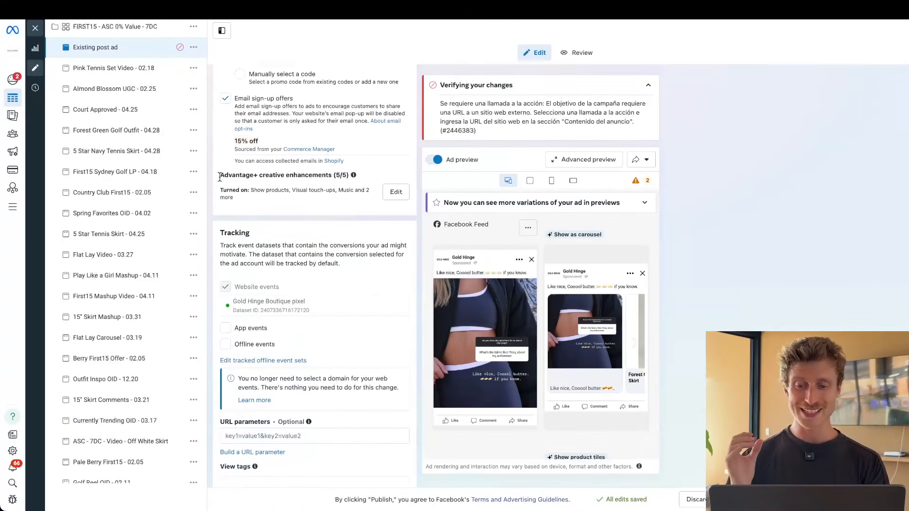
drag(285, 177, 322, 174)
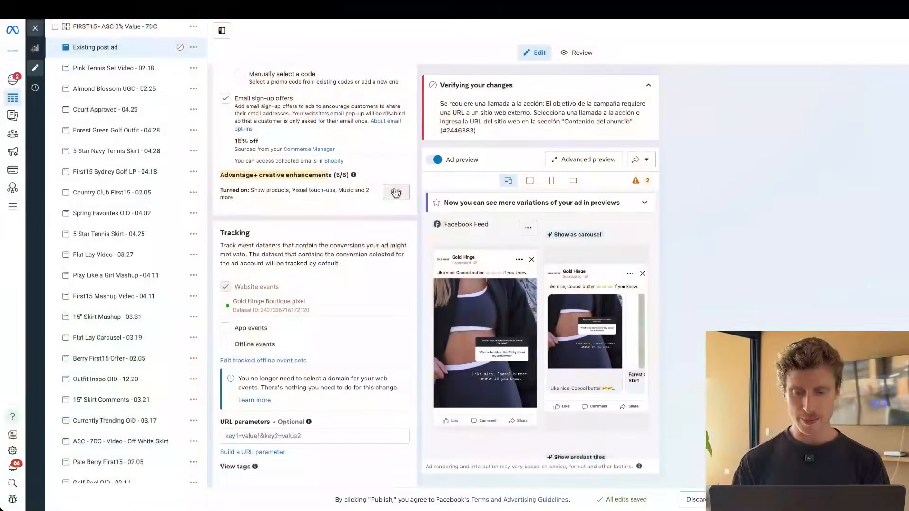
click(395, 192)
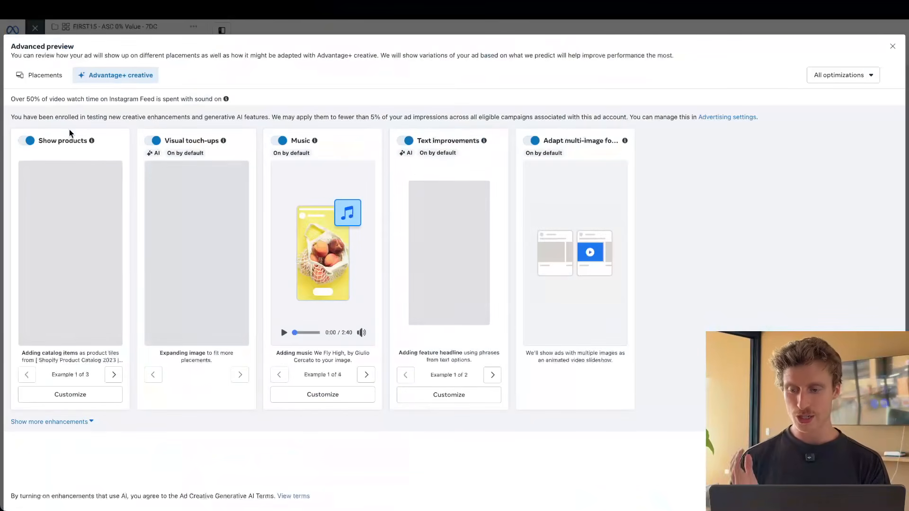
click(108, 376)
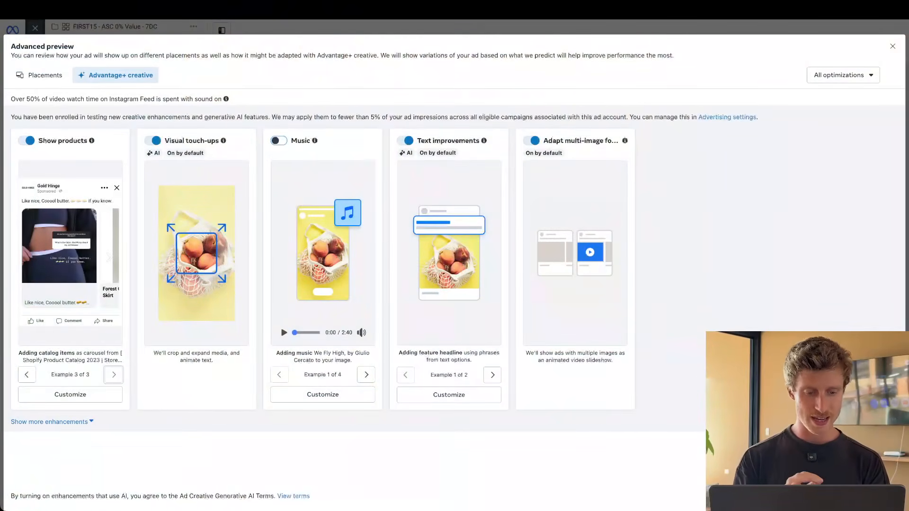
click(882, 496)
- Enable Offline events tracking for the ad in addition to website events
scroll(319, 328, down, 1)
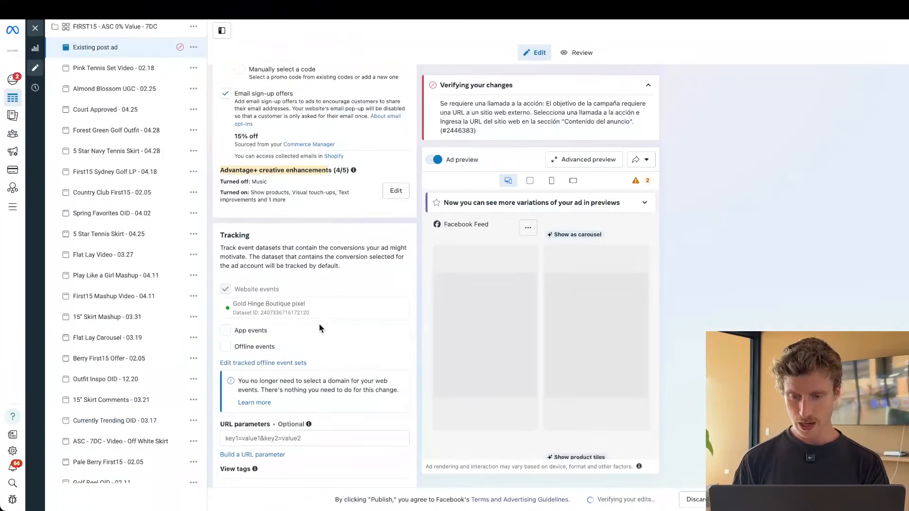
click(225, 299)
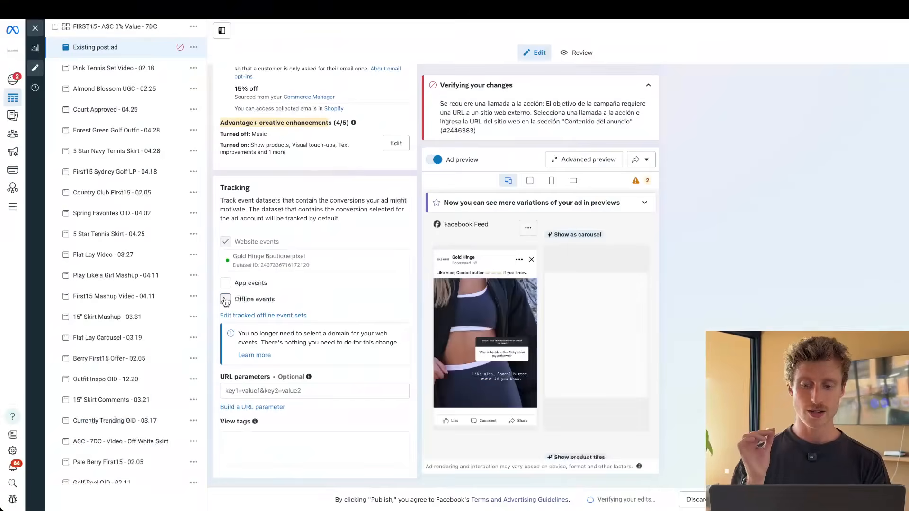
scroll(248, 460, down, 2)
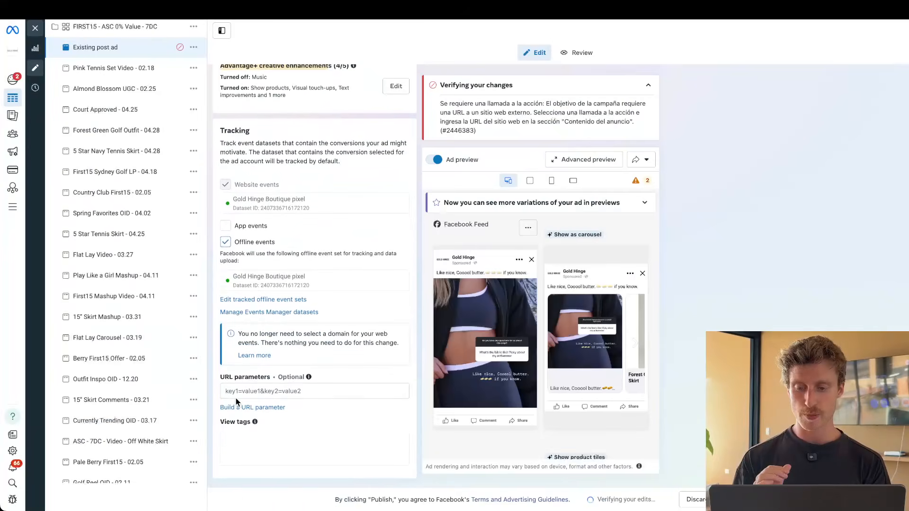